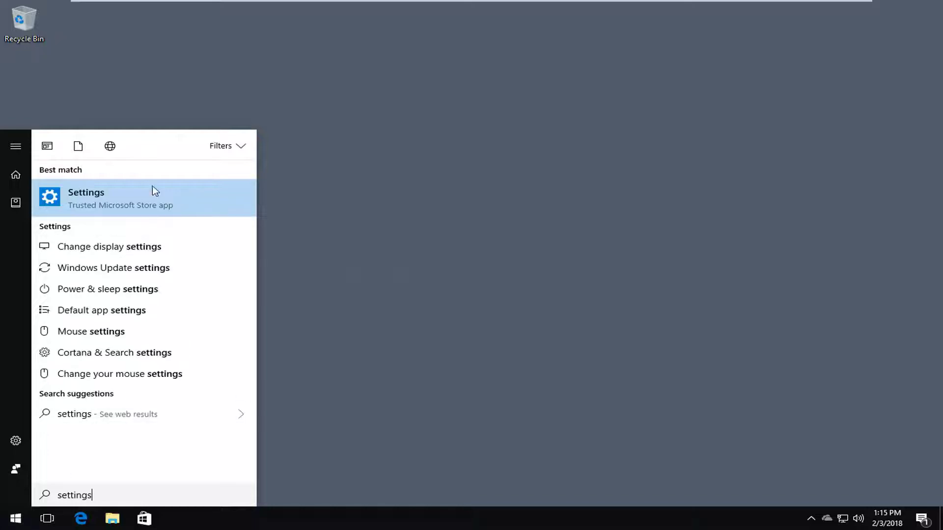
# Launch Settings from the search results and go to the Update & Security section.
pyautogui.click(97, 199)
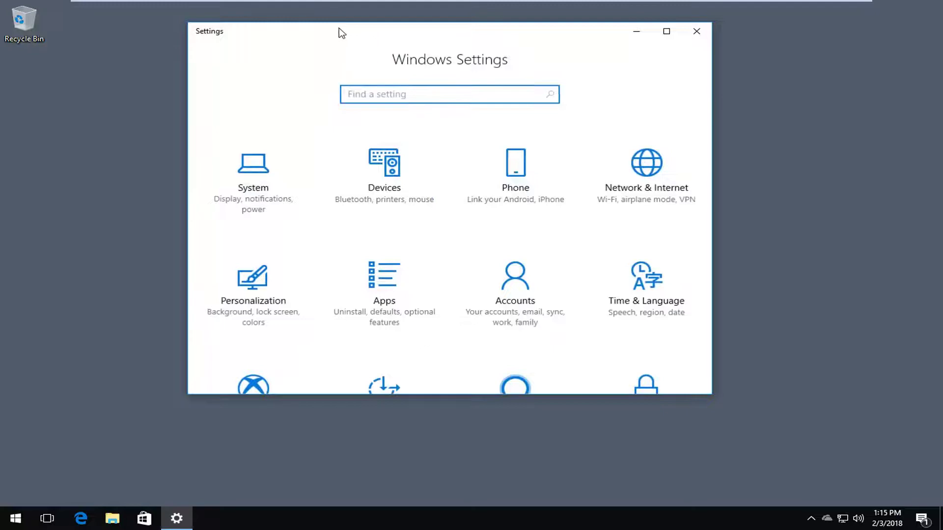
pyautogui.moveTo(342, 33); pyautogui.dragTo(383, 55)
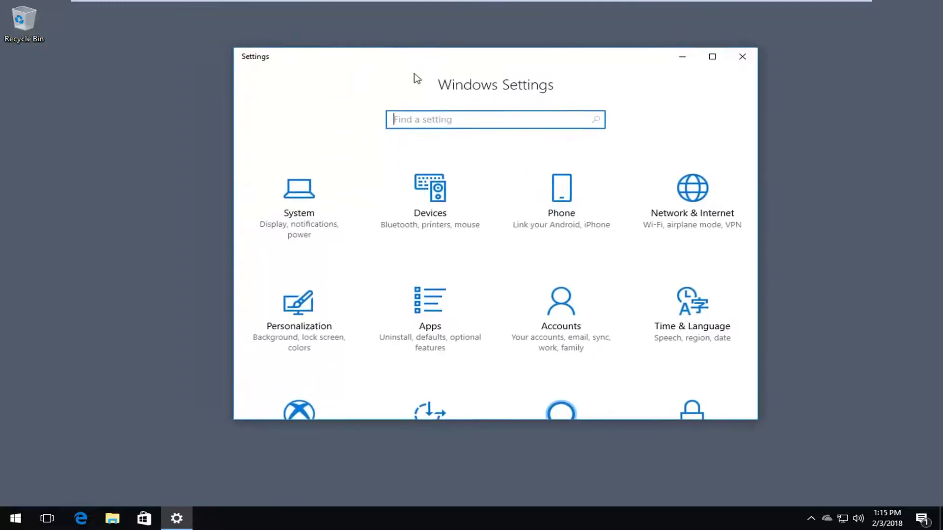
pyautogui.scroll(-2, 536, 233)
pyautogui.scroll(-3, 535, 233)
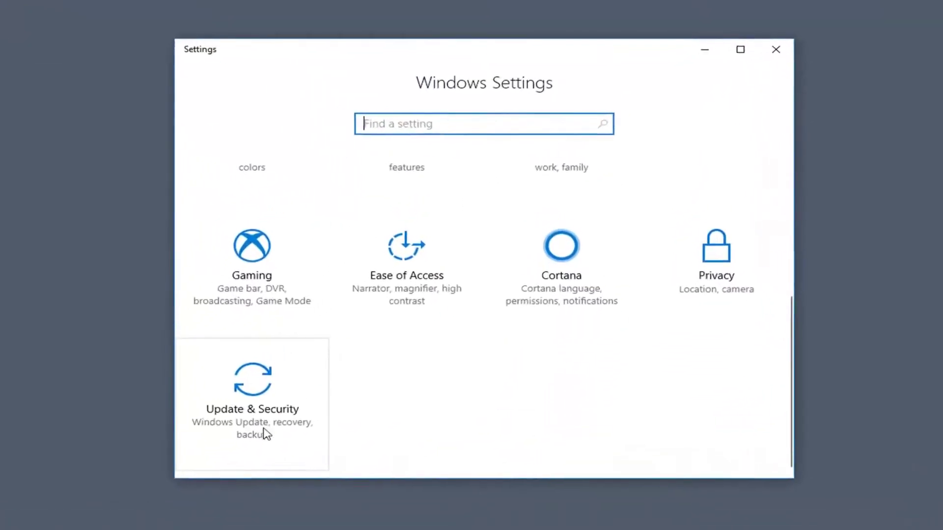
pyautogui.click(235, 400)
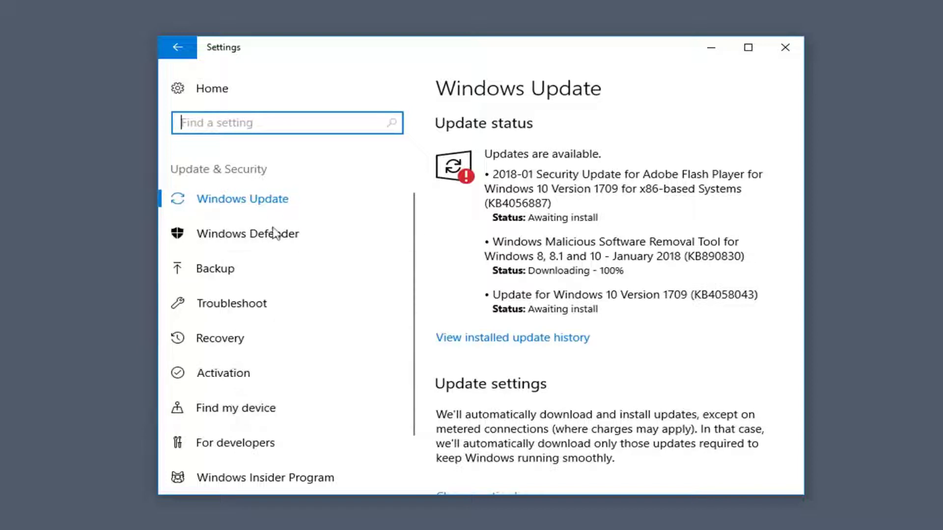
# Show the Recovery page with its Reset this PC and Advanced startup options.
pyautogui.scroll(-1, 276, 287)
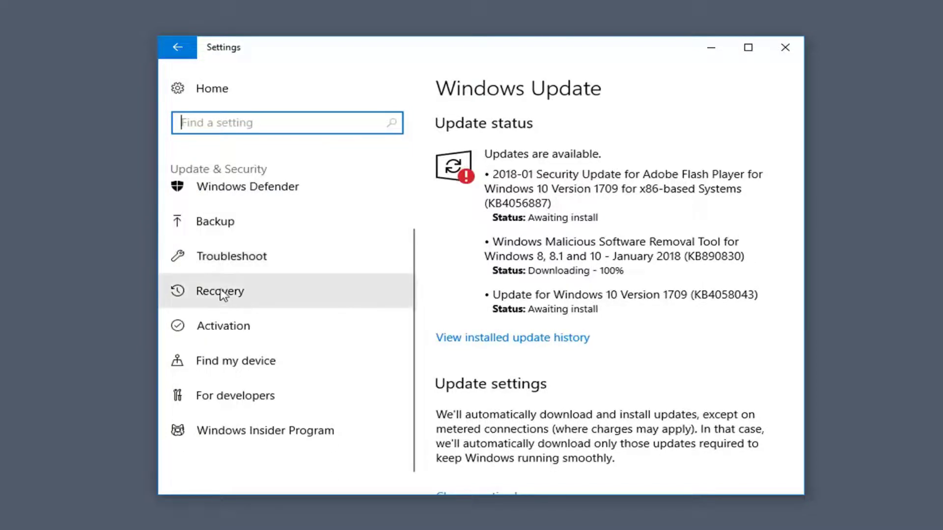
pyautogui.click(198, 296)
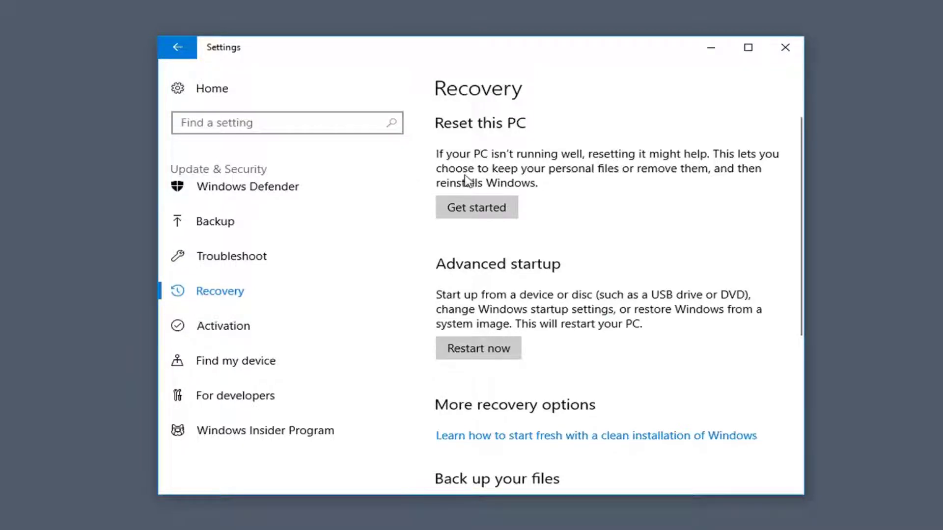
# Start Reset this PC and choose the Remove everything option.
pyautogui.click(475, 211)
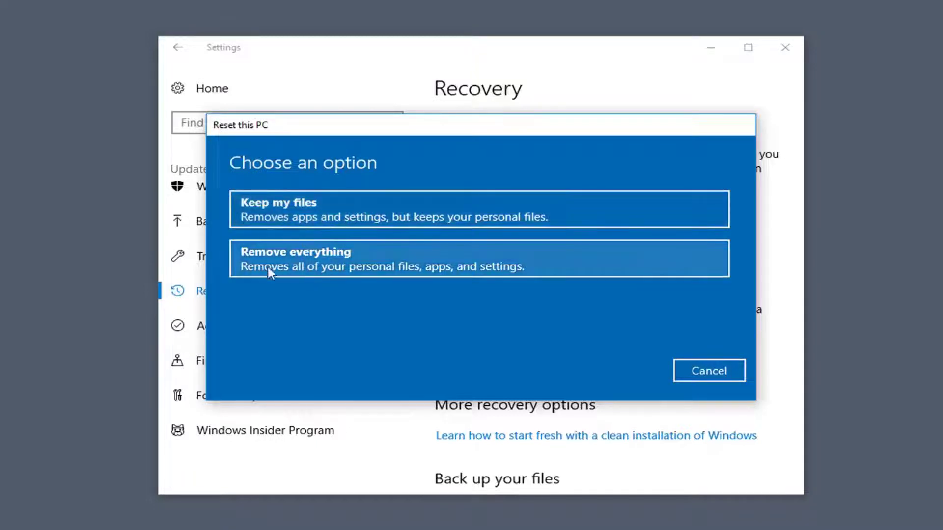
pyautogui.click(285, 264)
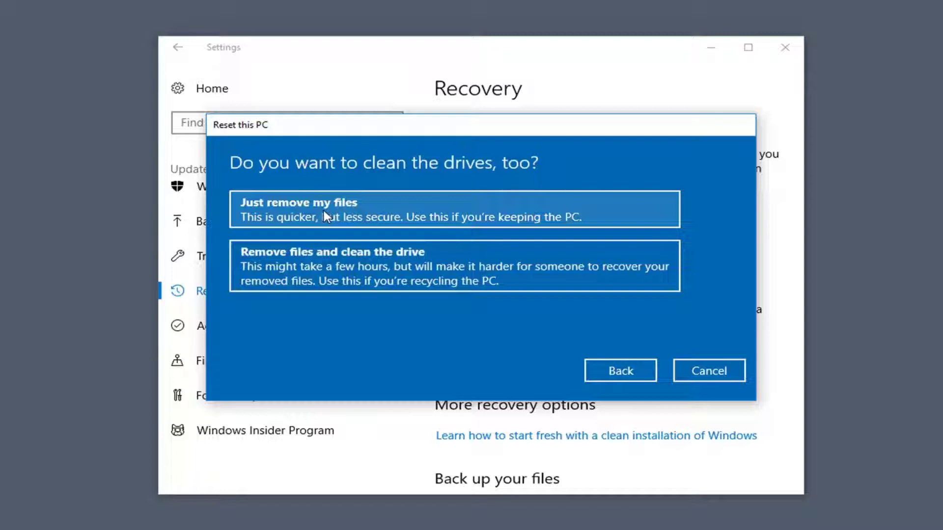
# Choose Just remove my files without drive cleaning and confirm the reset.
pyautogui.click(292, 212)
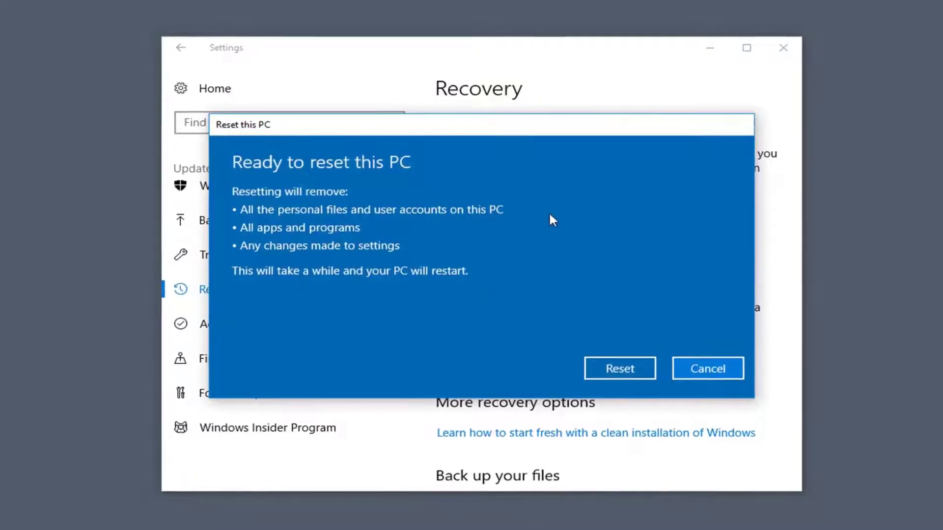
pyautogui.click(621, 366)
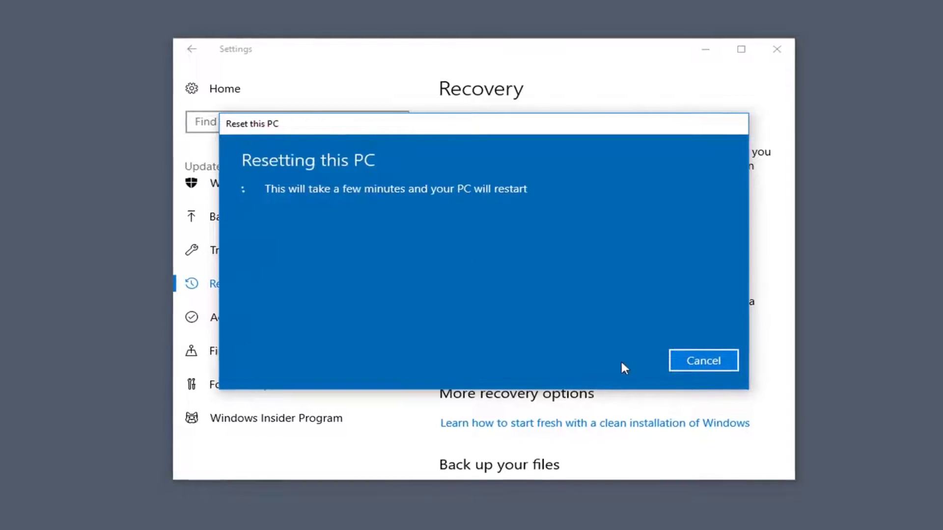
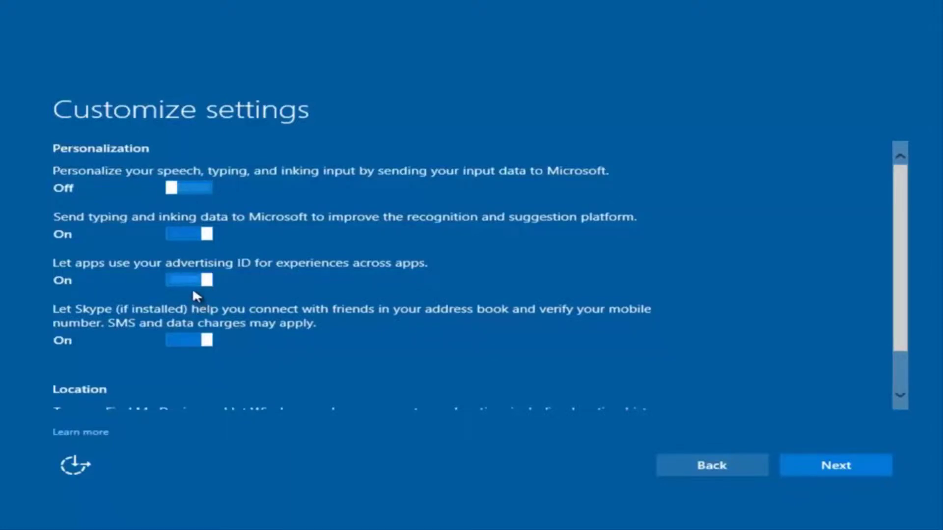
# Accept the default Personalization, Connectivity and Browser/update Customize settings pages.
pyautogui.scroll(-1, 191, 290)
pyautogui.scroll(1, 197, 305)
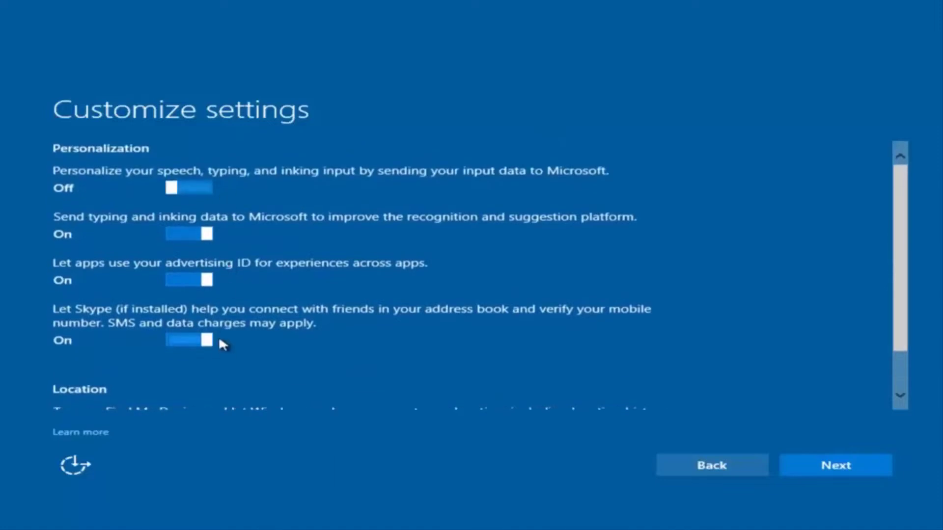
pyautogui.scroll(-1, 219, 339)
pyautogui.scroll(1, 247, 372)
pyautogui.click(822, 470)
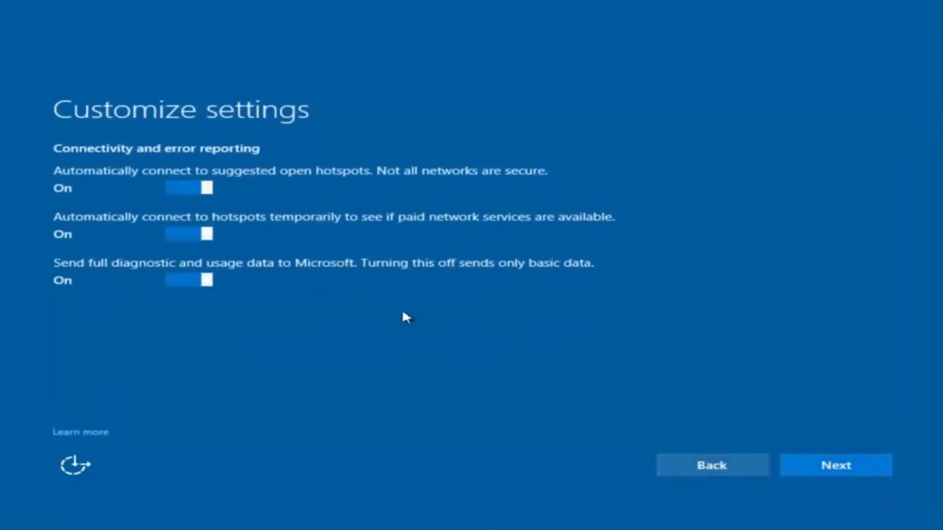
pyautogui.click(836, 467)
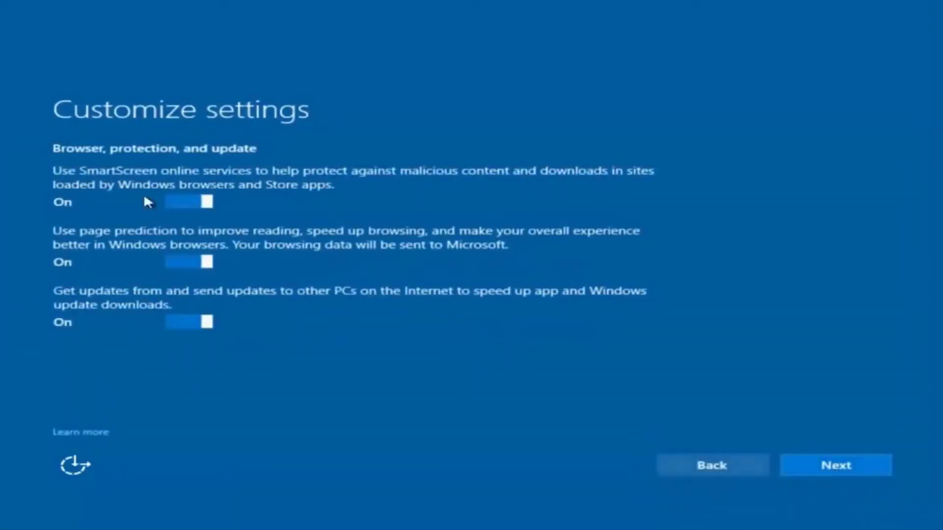
pyautogui.click(819, 467)
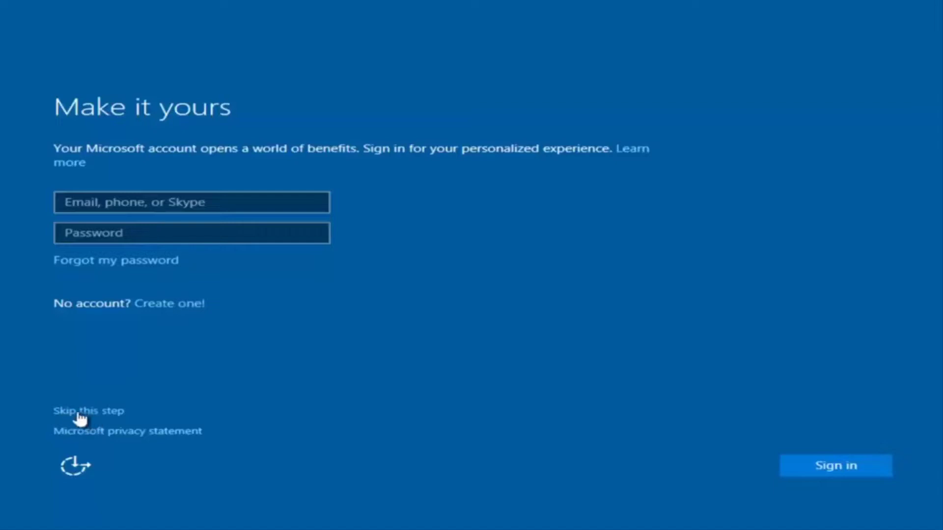
# Skip Microsoft account sign-in and enter the local user name 'example'.
pyautogui.click(93, 412)
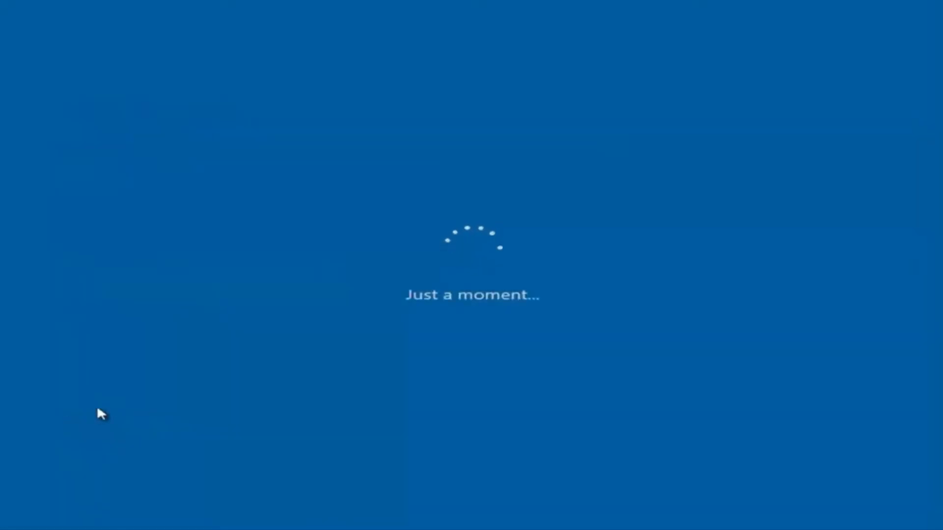
pyautogui.write('exam[pl')
pyautogui.press('BackSpace')
pyautogui.press('BackSpace')
pyautogui.press('BackSpace')
pyautogui.write('[pl')
pyautogui.press('BackSpace')
pyautogui.press('BackSpace')
pyautogui.press('BackSpace')
pyautogui.write('ple')
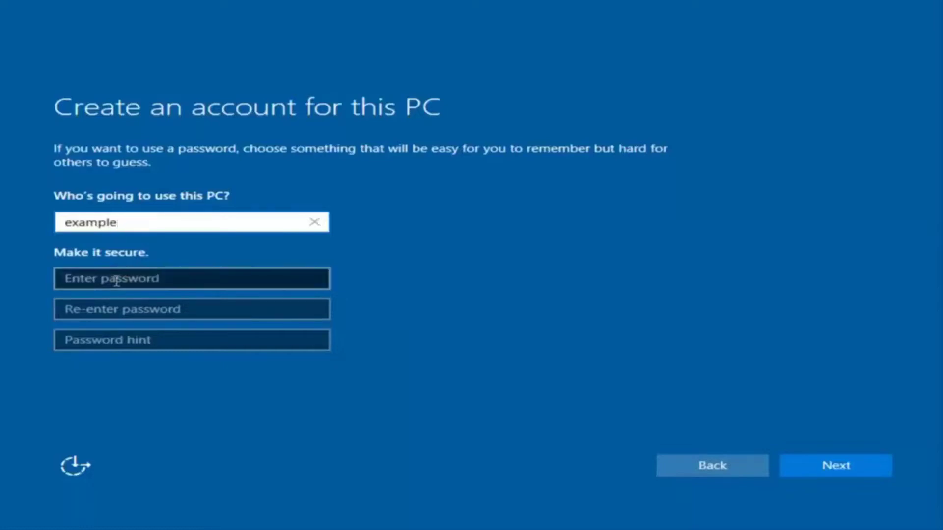
# Enter the account password, confirm it, add a password hint, and create the account.
pyautogui.click(118, 278)
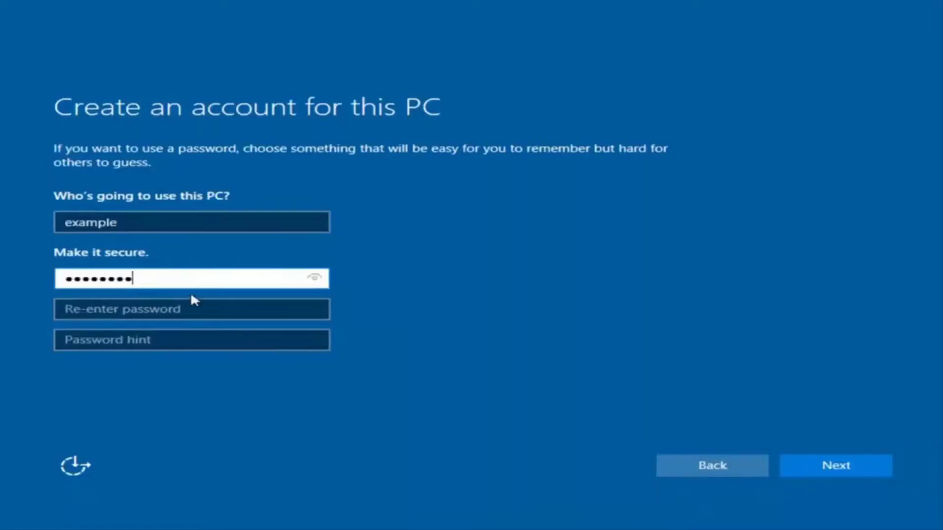
pyautogui.click(183, 309)
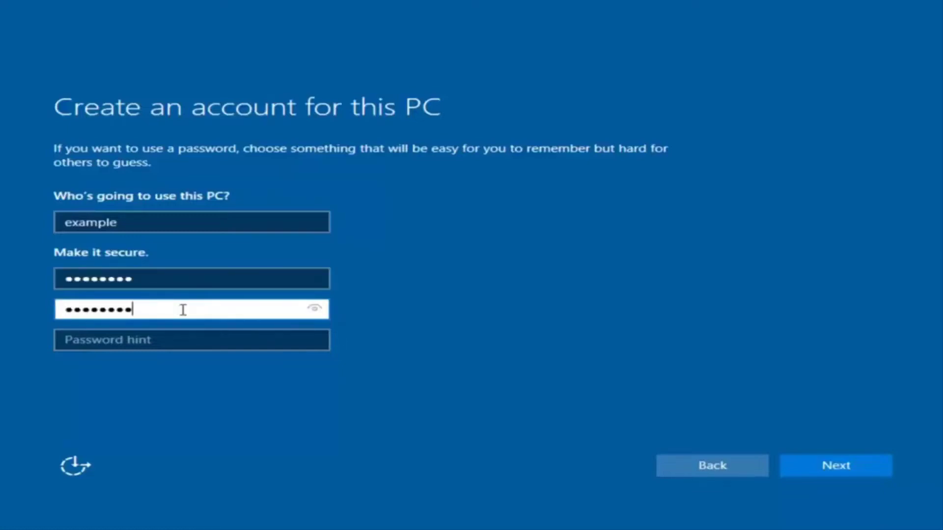
pyautogui.click(171, 343)
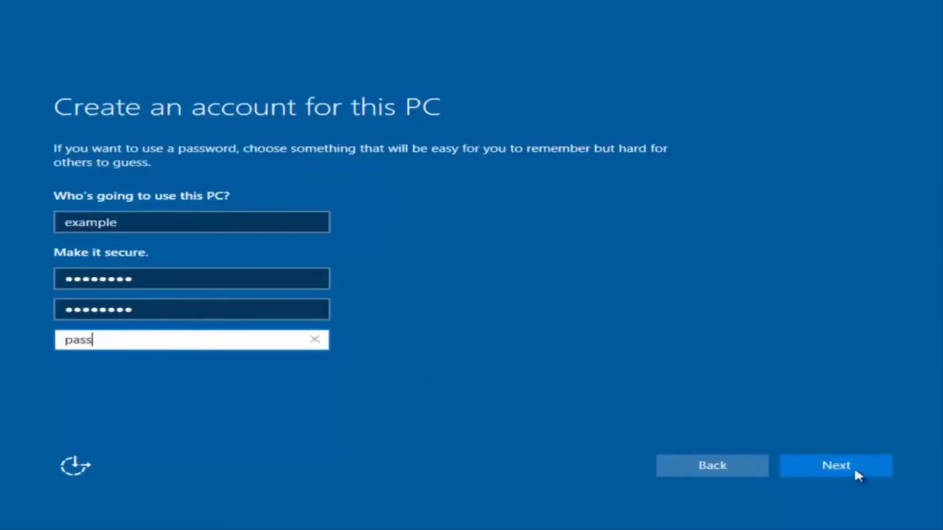
pyautogui.click(850, 467)
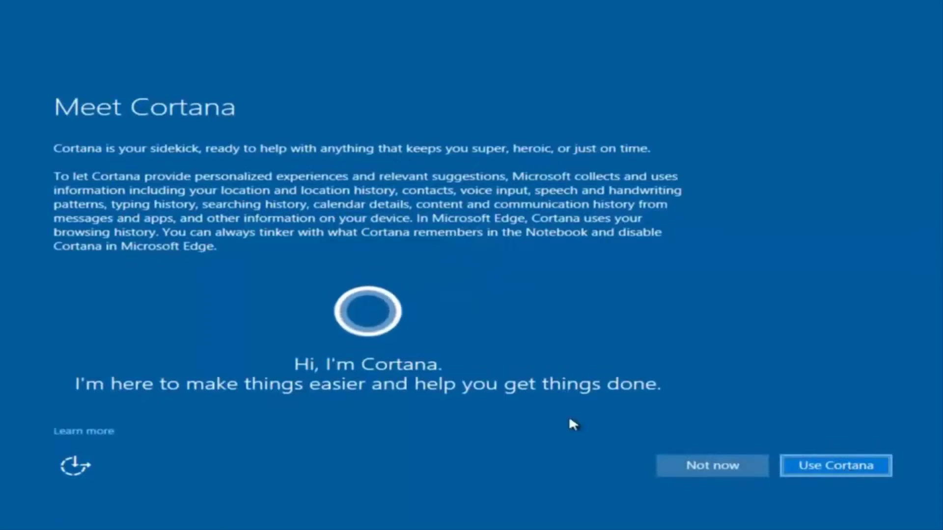
# Decline Cortana setup with Not now.
pyautogui.click(693, 459)
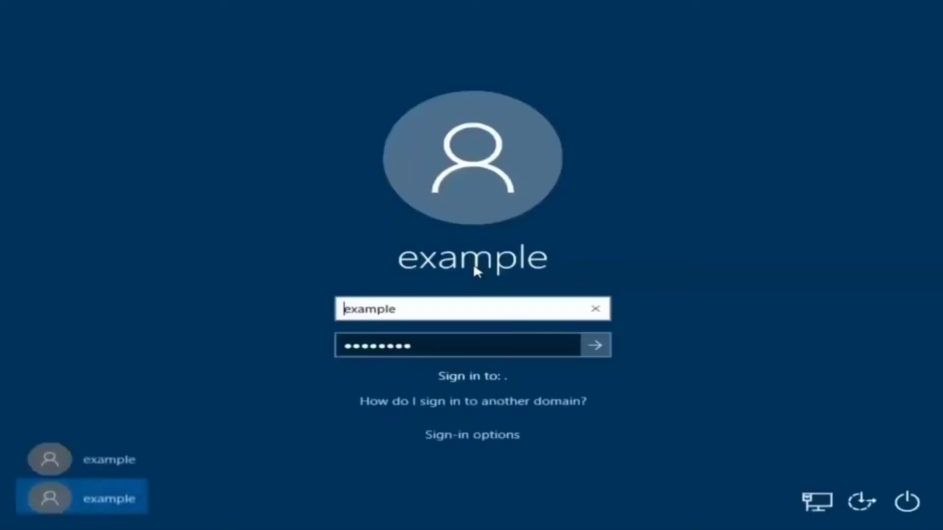
# Sign in to the 'example' account with the prefilled password.
pyautogui.press('Return')
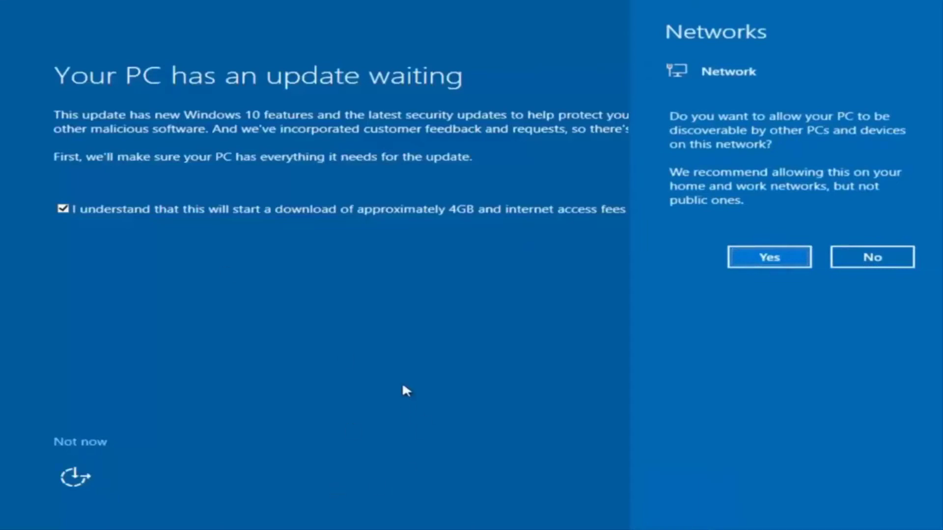
# Dismiss the network discoverability prompt and postpone the update to reach the desktop.
pyautogui.click(421, 378)
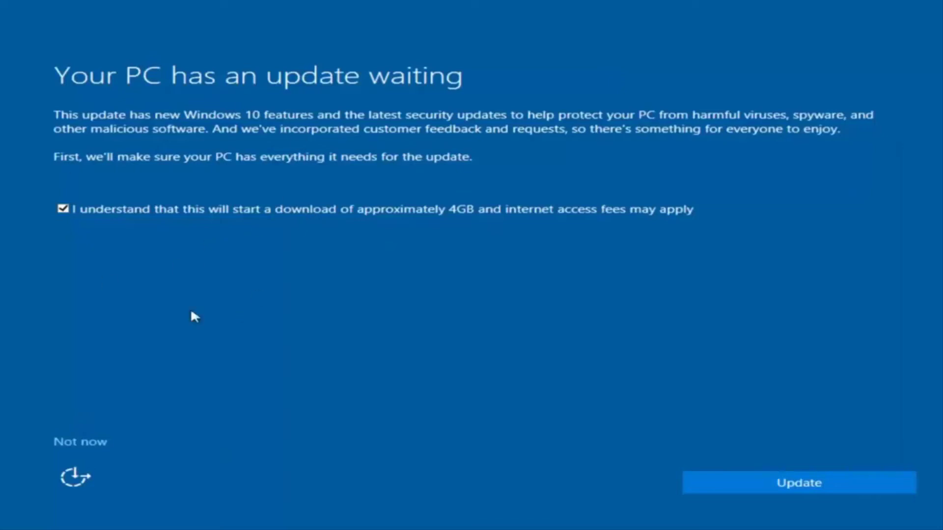
pyautogui.click(80, 441)
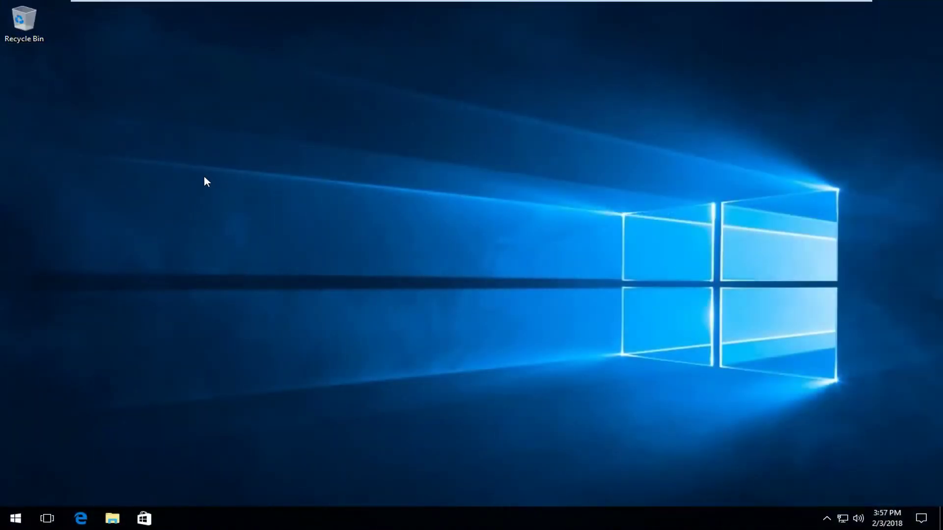